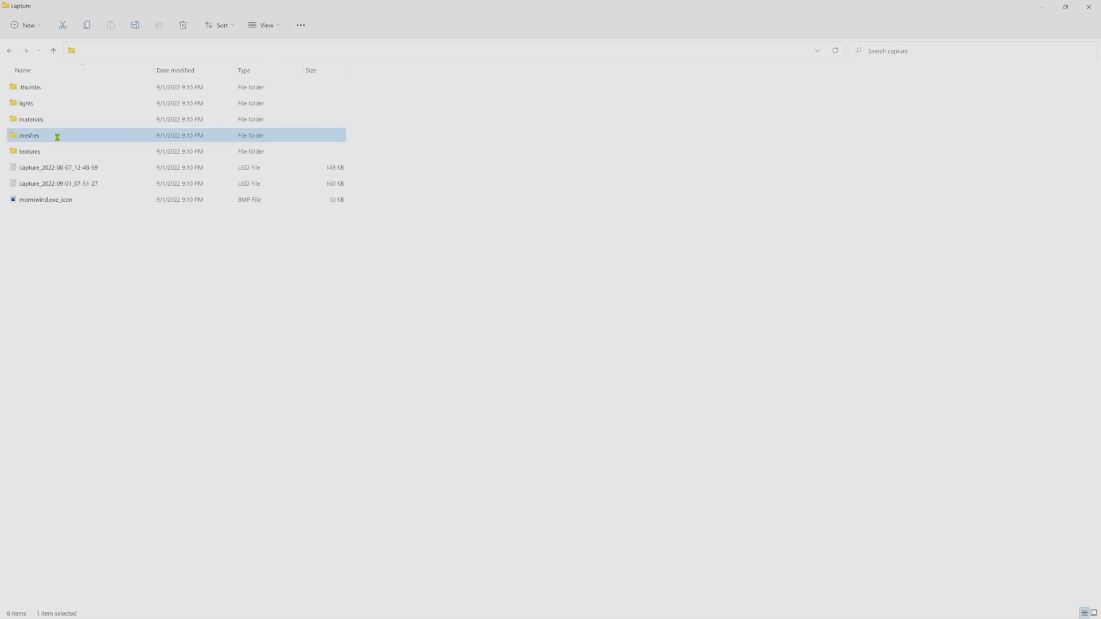
- Browse the capture's meshes and mesh thumbnail folders, then return up to the textures folder
double_click(55, 136)
double_click(29, 88)
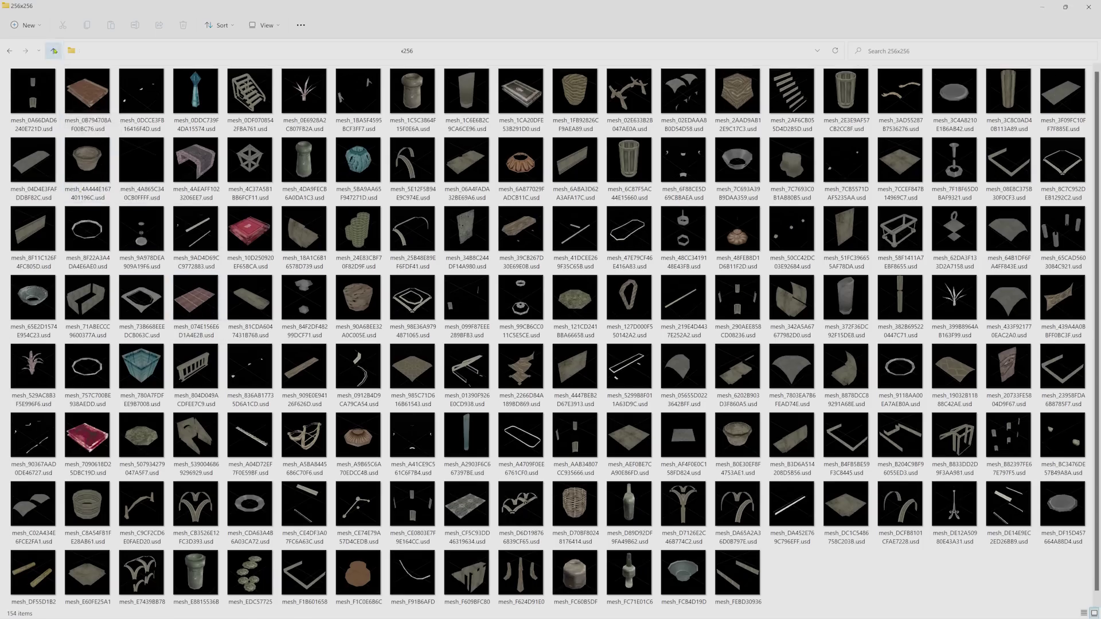
click(52, 50)
click(54, 50)
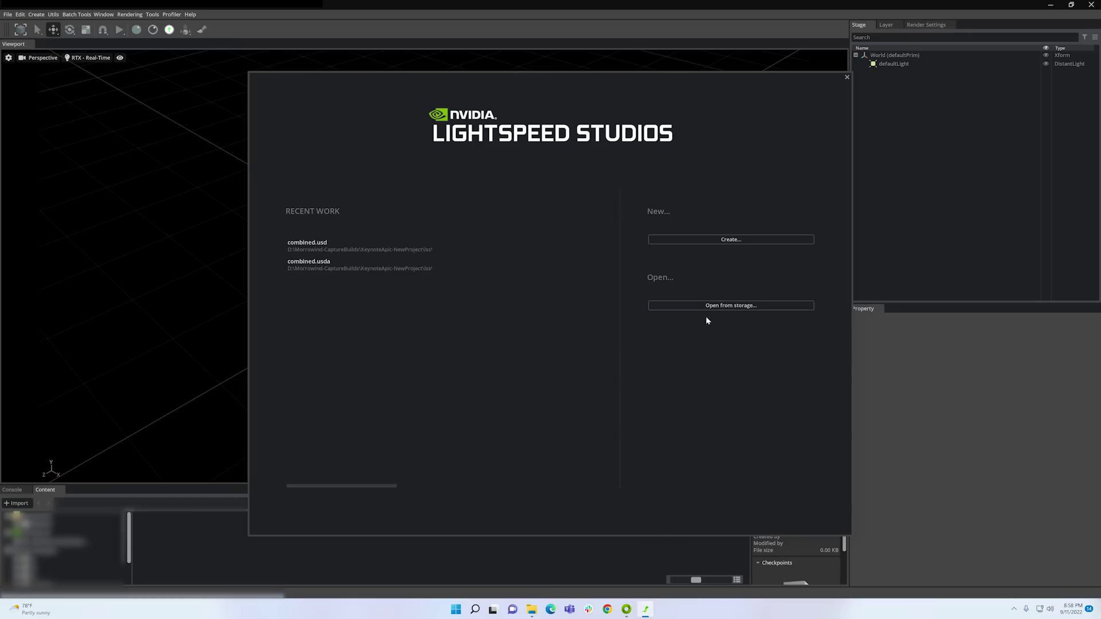
- Create a new project whose game workspace uses the MWTest Morrowind capture folder
click(716, 241)
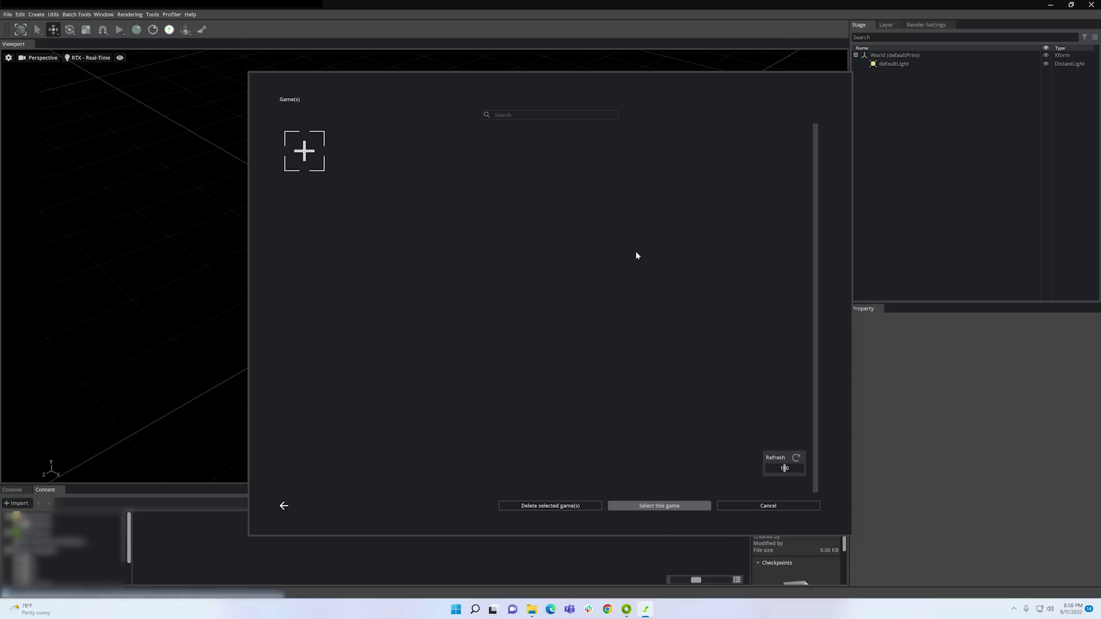
click(304, 164)
click(303, 164)
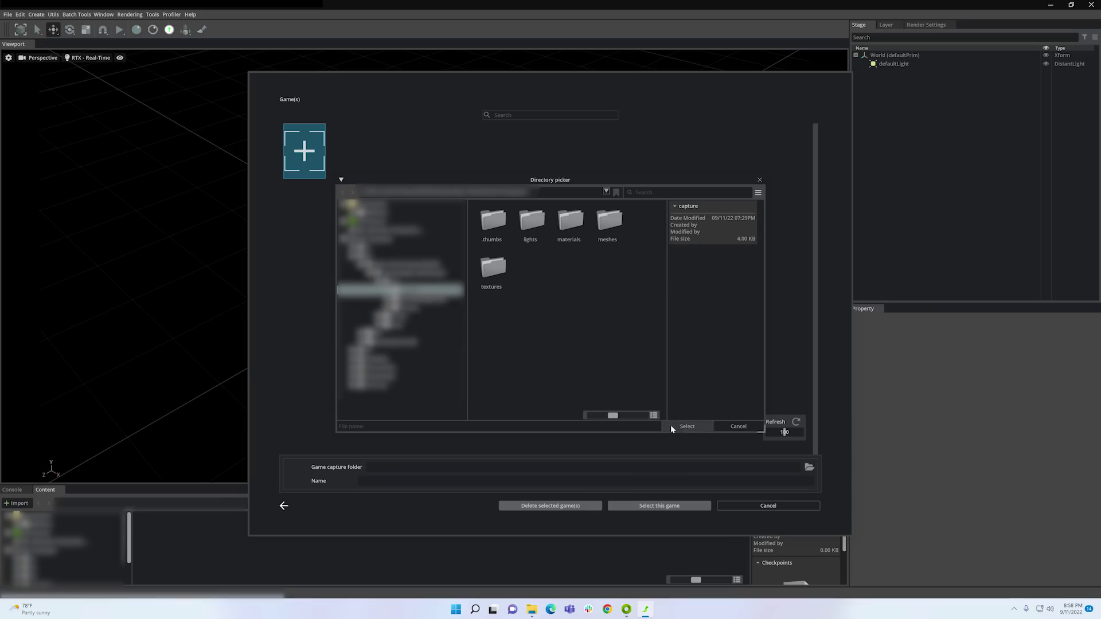
click(687, 426)
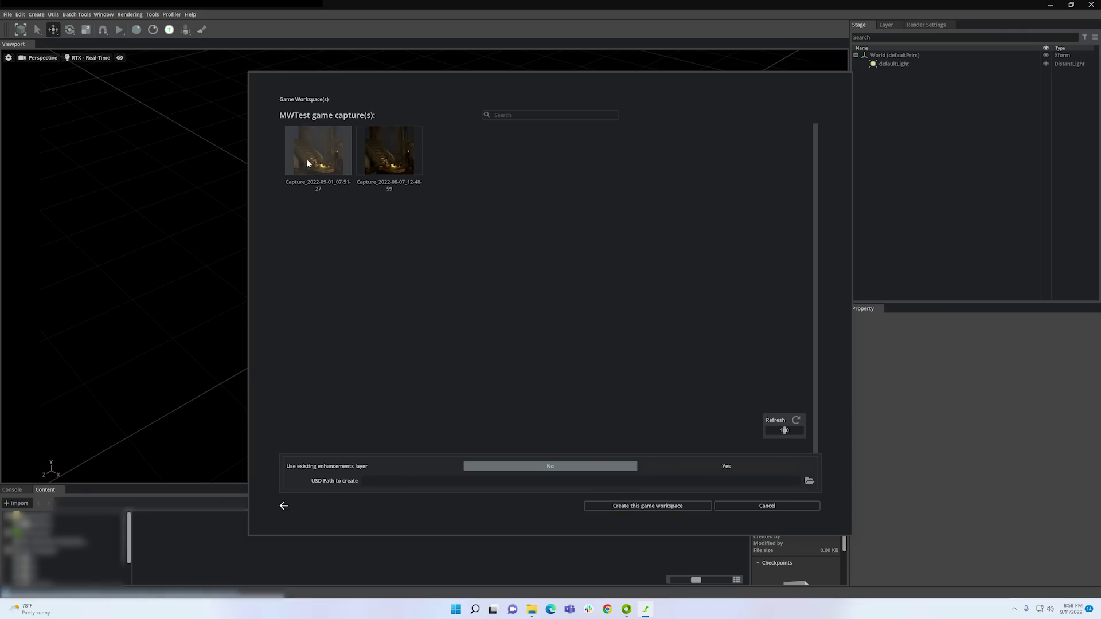
click(682, 507)
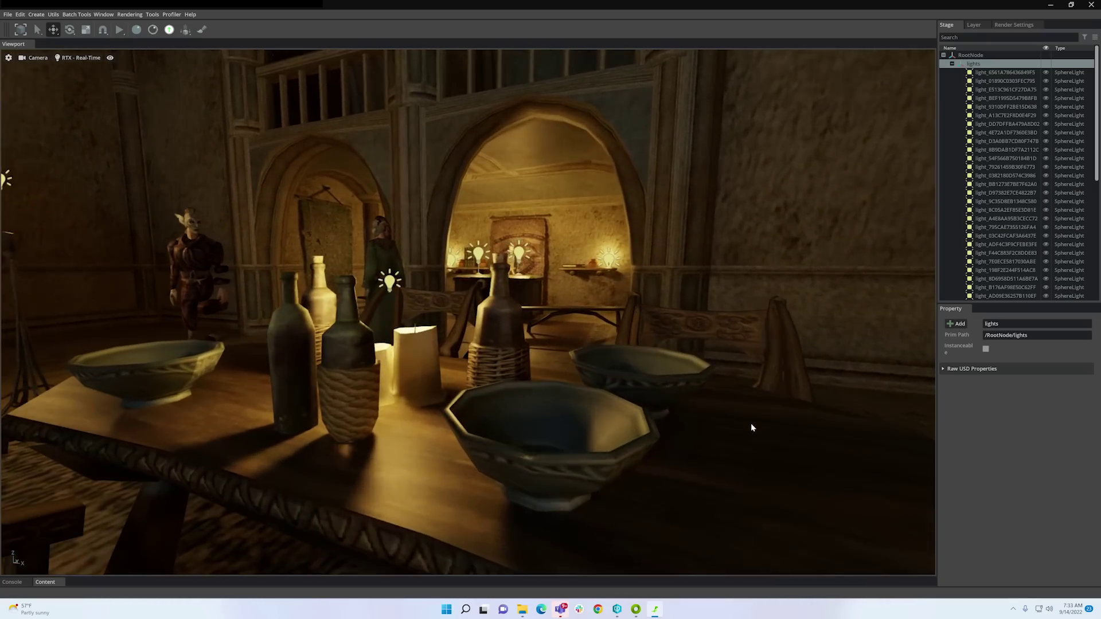
- Inspect the bowl and table top, toggle white mode on and off, then select the tapestry's prototype mesh
click(573, 419)
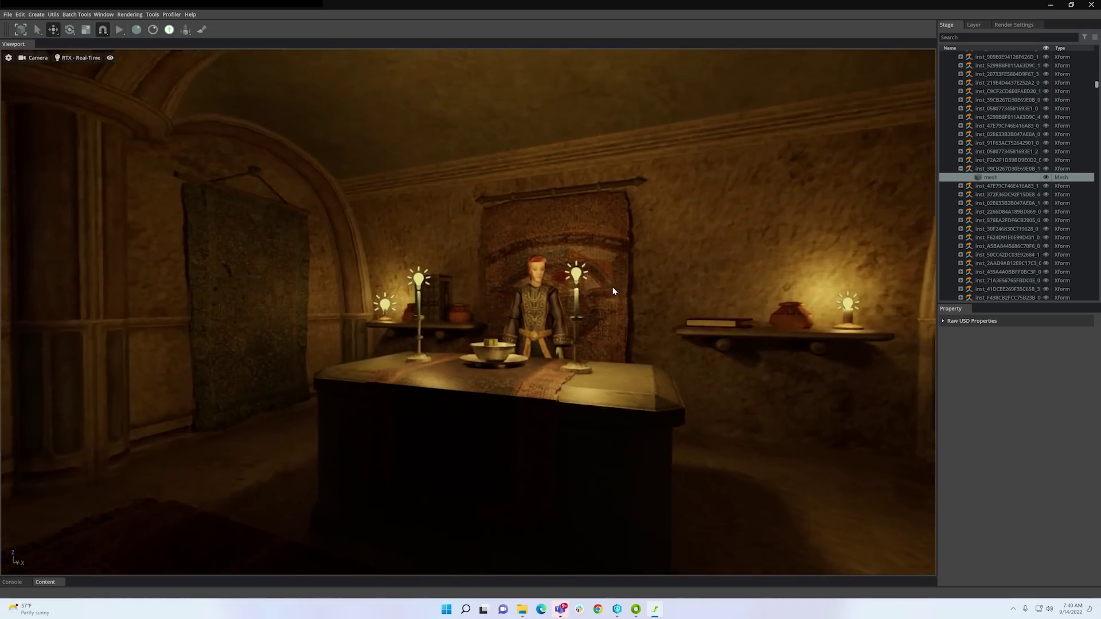
click(638, 404)
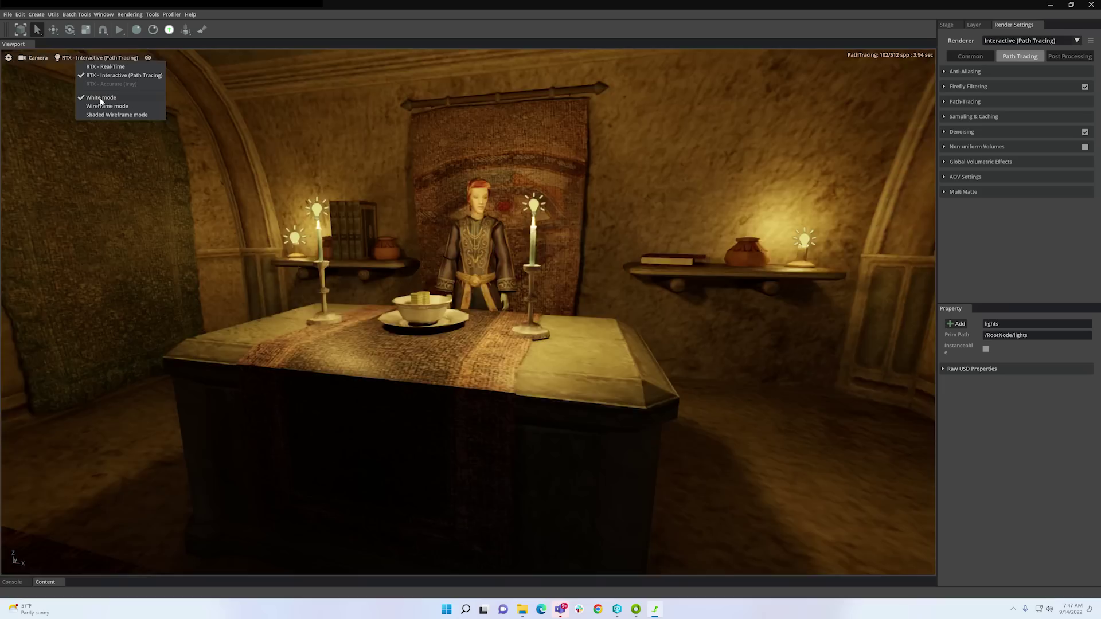
click(101, 97)
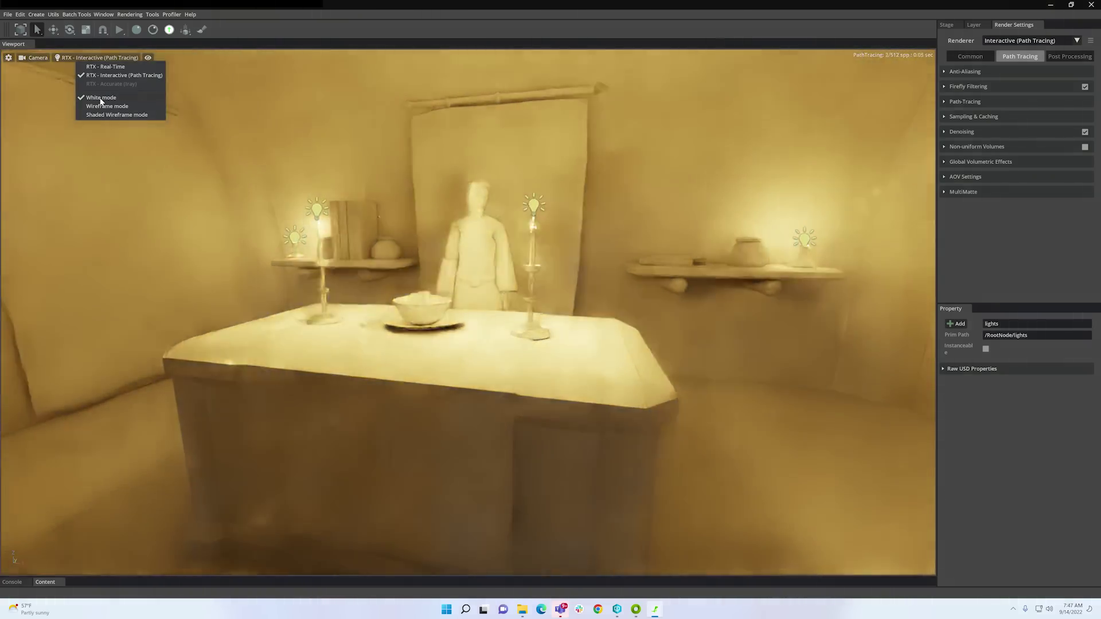
click(101, 98)
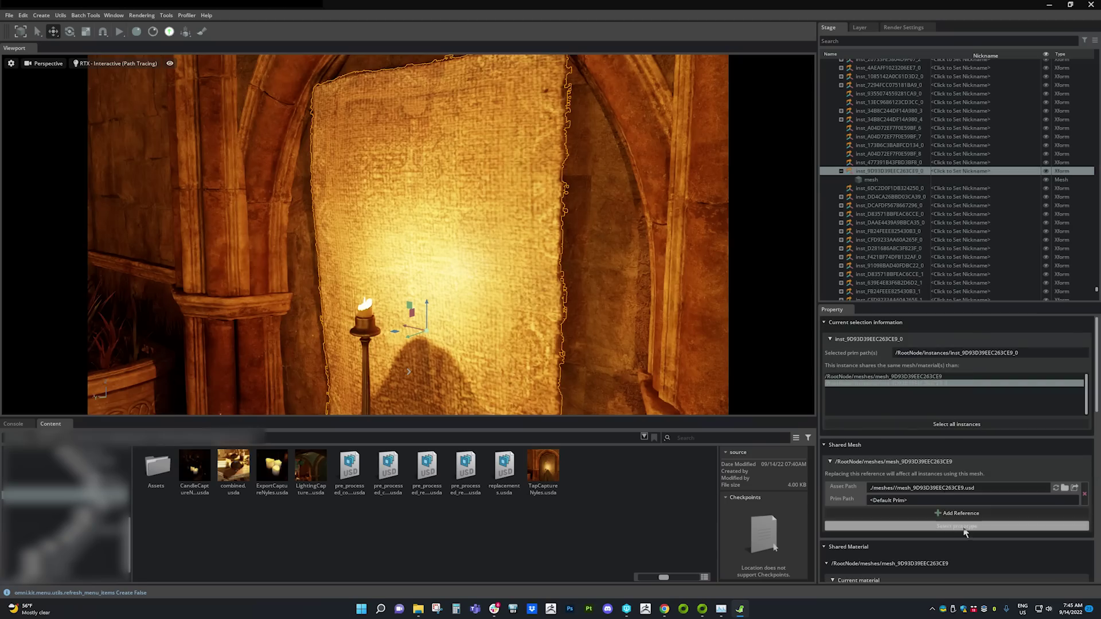
click(966, 527)
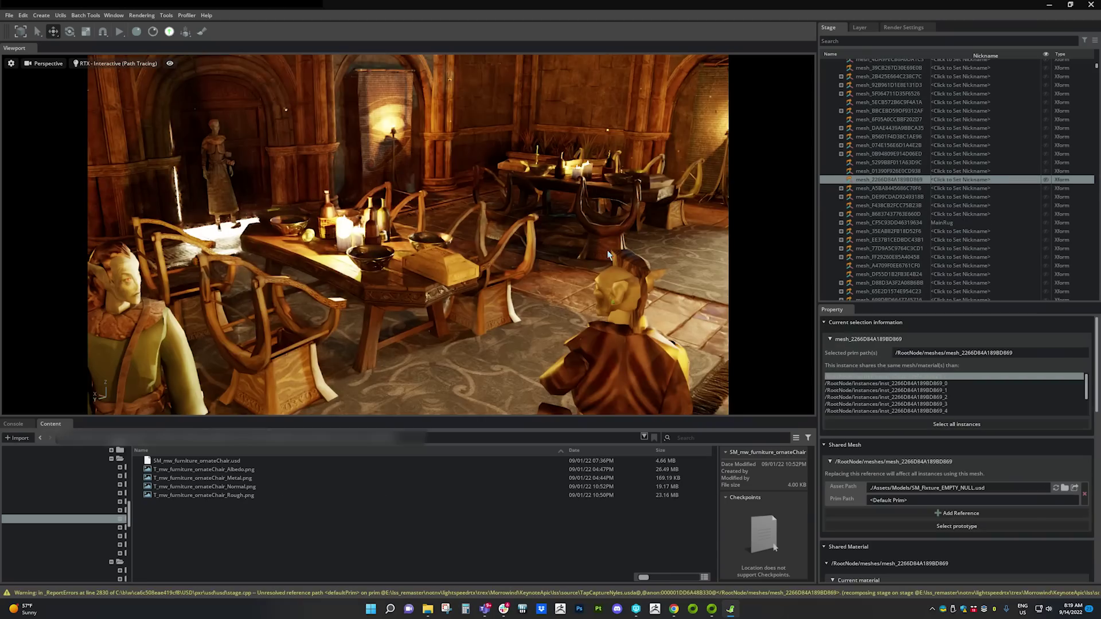
- Step through the Stage tree to chair meshes mesh_A5BA8445686C70F6 and mesh_3AD55287B7536276
key(Down)
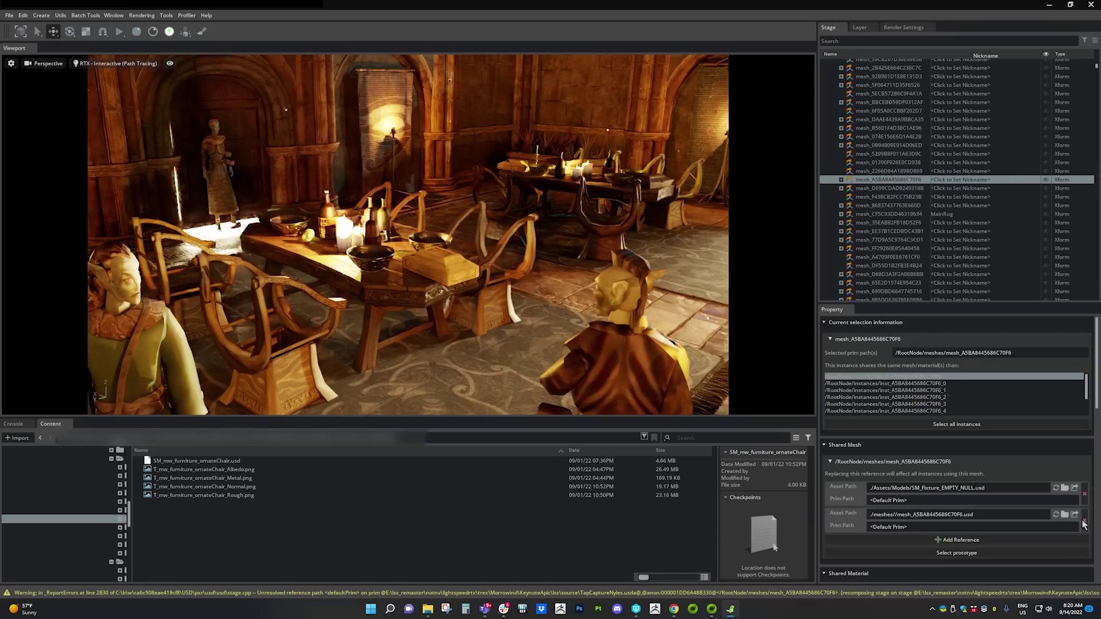
click(359, 307)
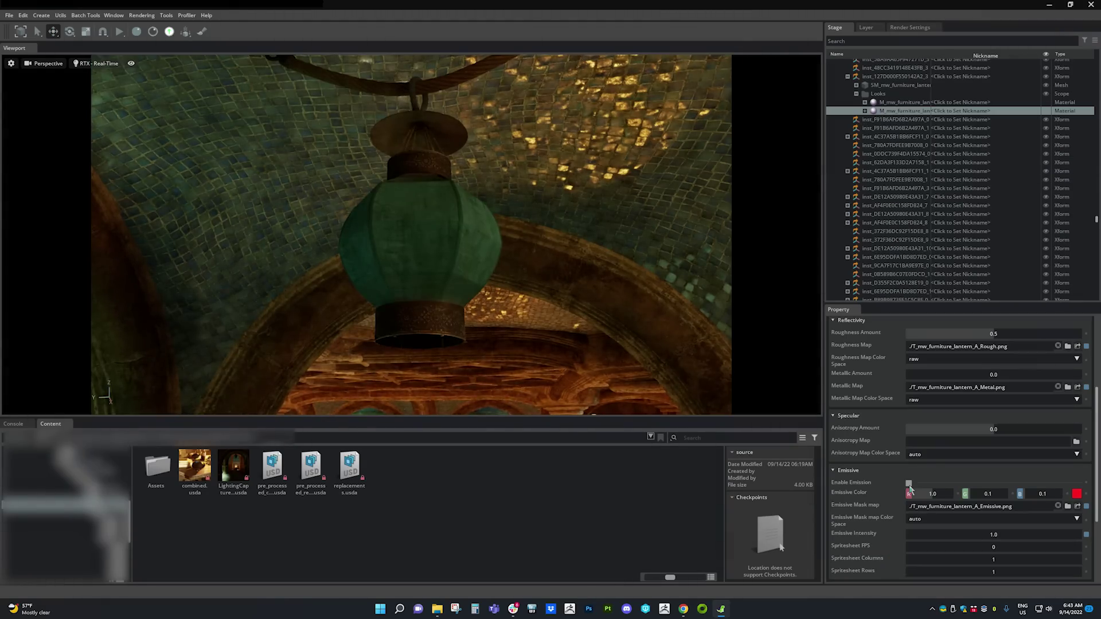
- Enable emission on the lantern material and raise the BlueLanternTop sphere light above the lantern
click(909, 485)
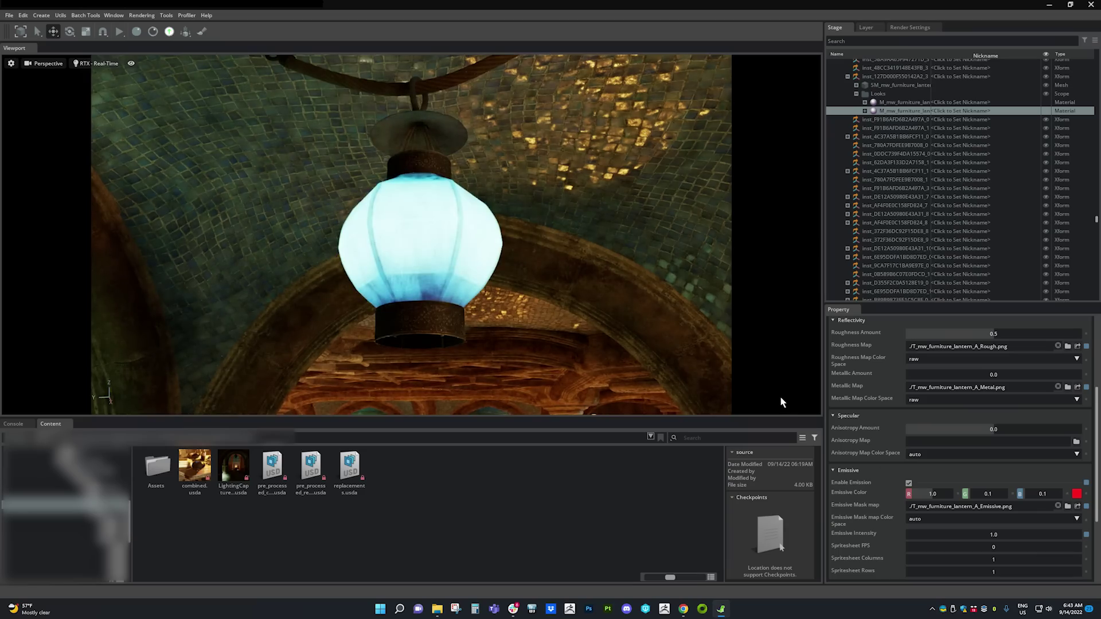
scroll(778, 400, up, 5)
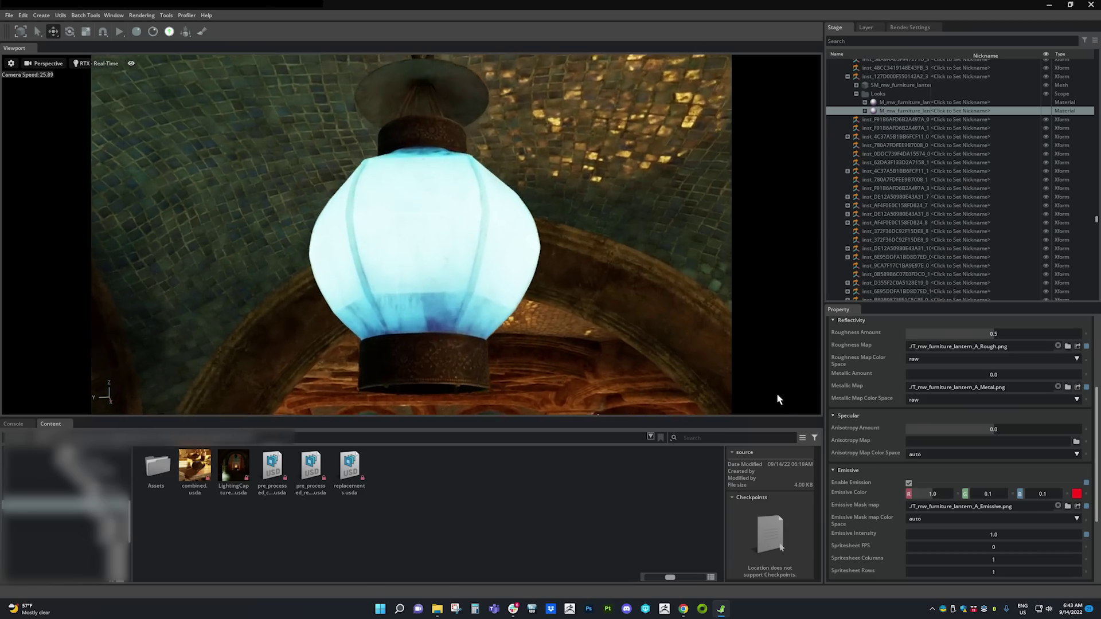
scroll(778, 400, up, 2)
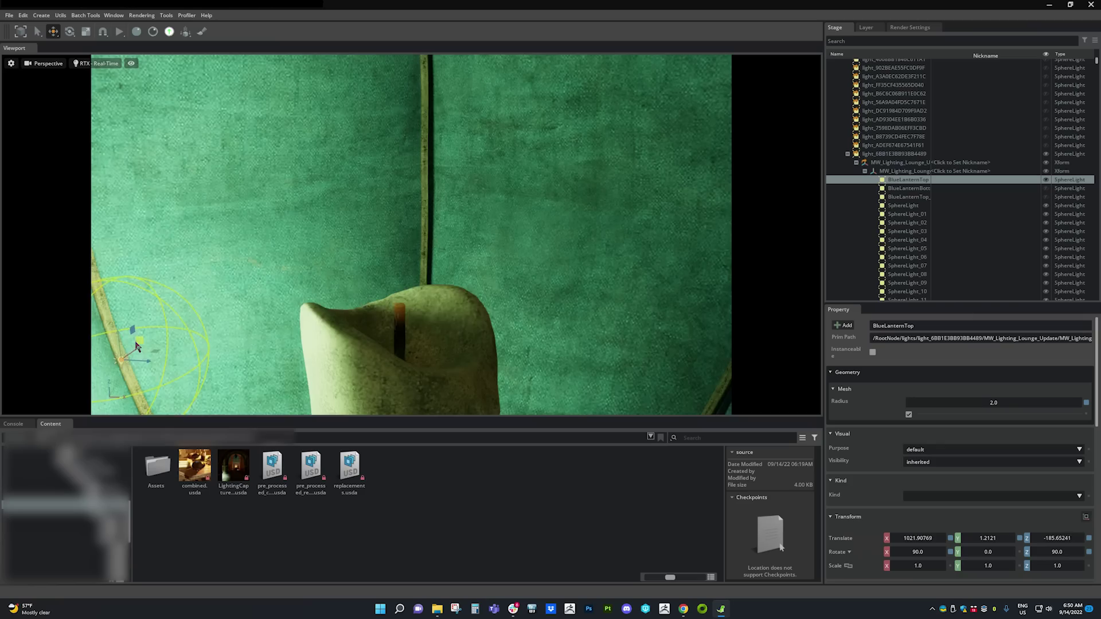
drag(135, 343, 436, 158)
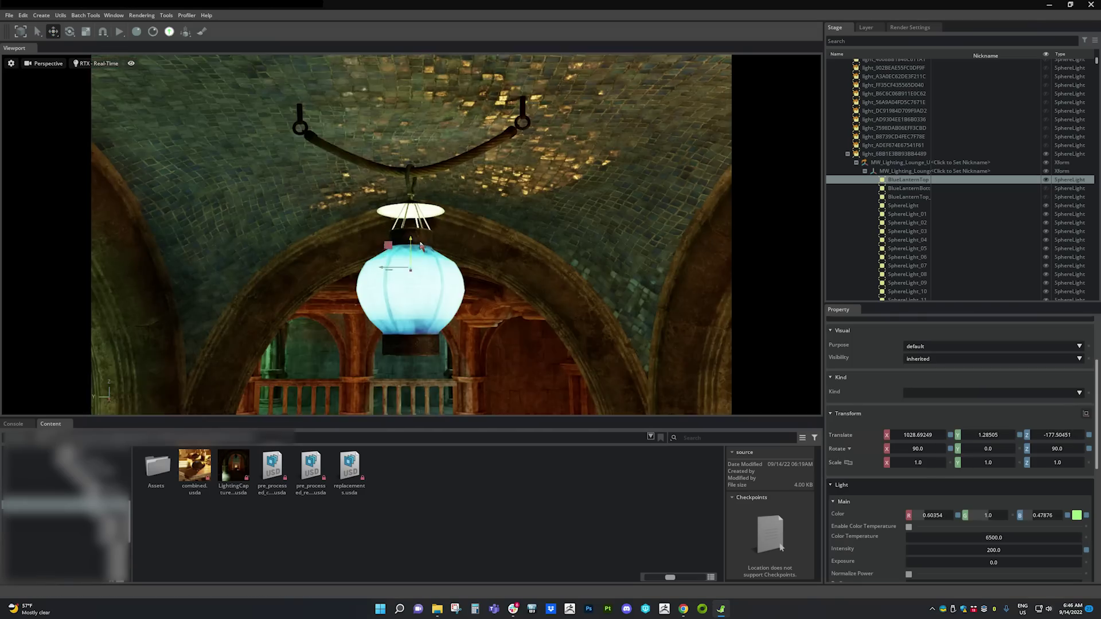
drag(421, 246, 427, 228)
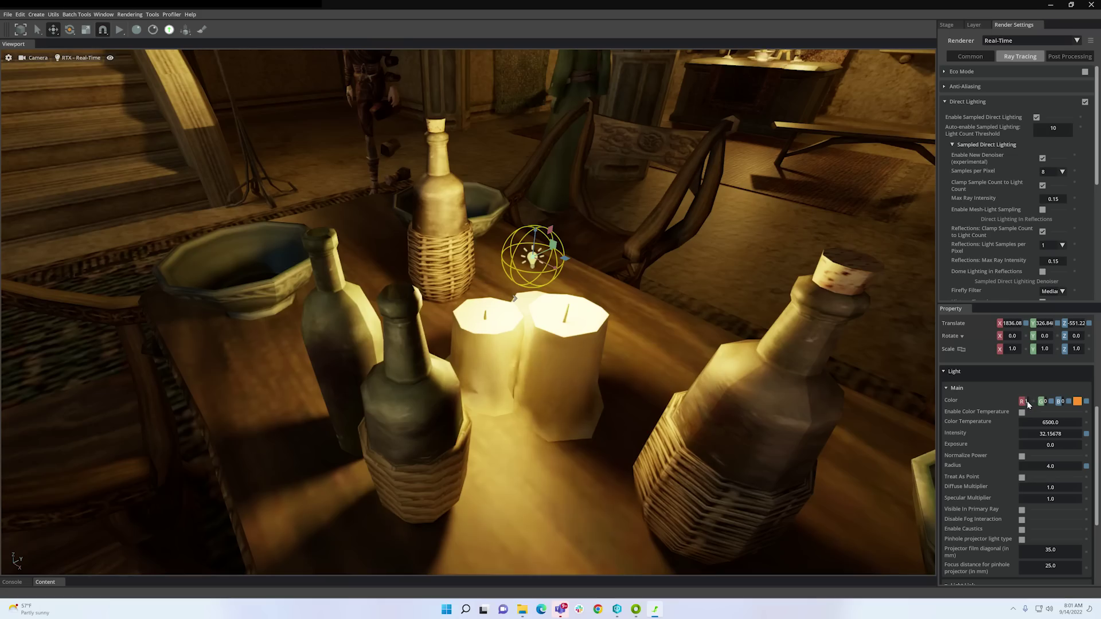
drag(1028, 404, 1027, 404)
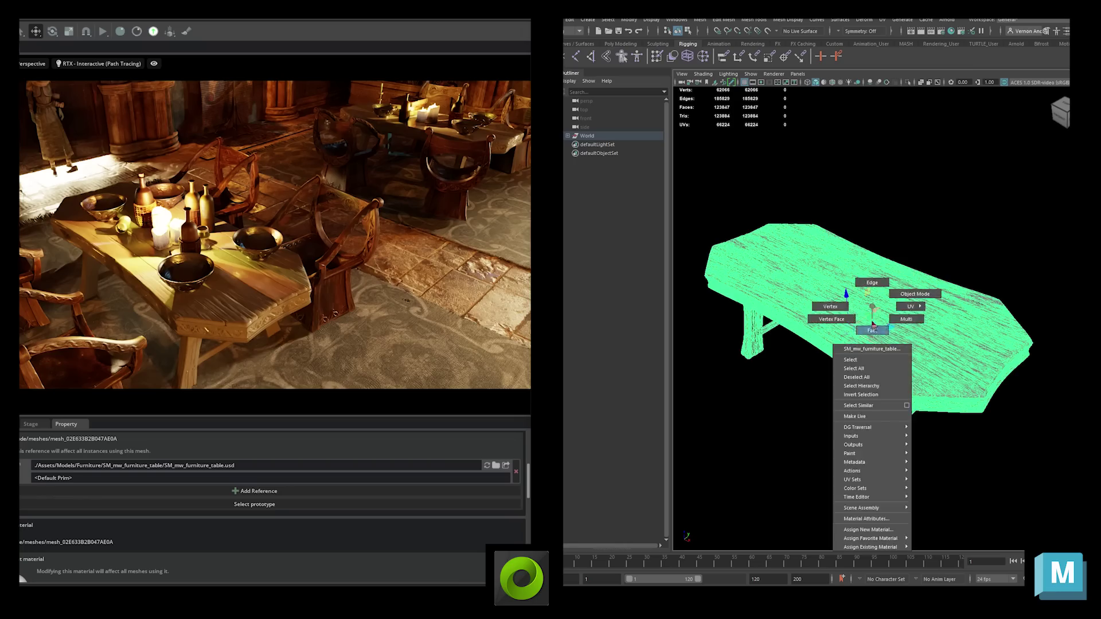
- Shift and rotate the tabletop's centre face strip, then refresh the table in Remix
right_drag(874, 325, 872, 329)
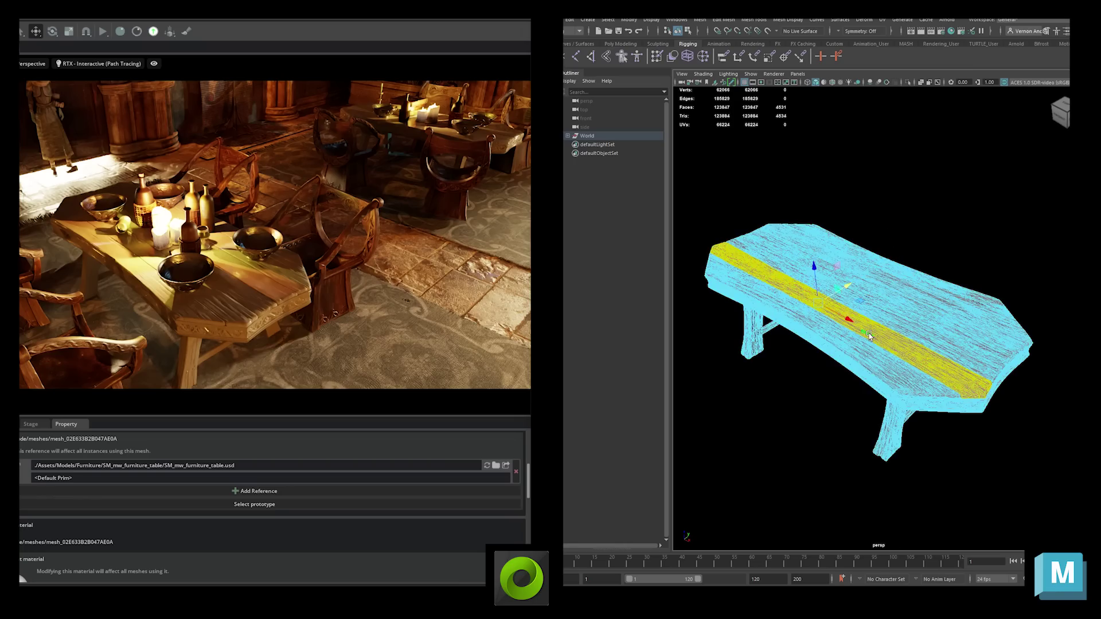
key(Delete)
key(ctrl+z)
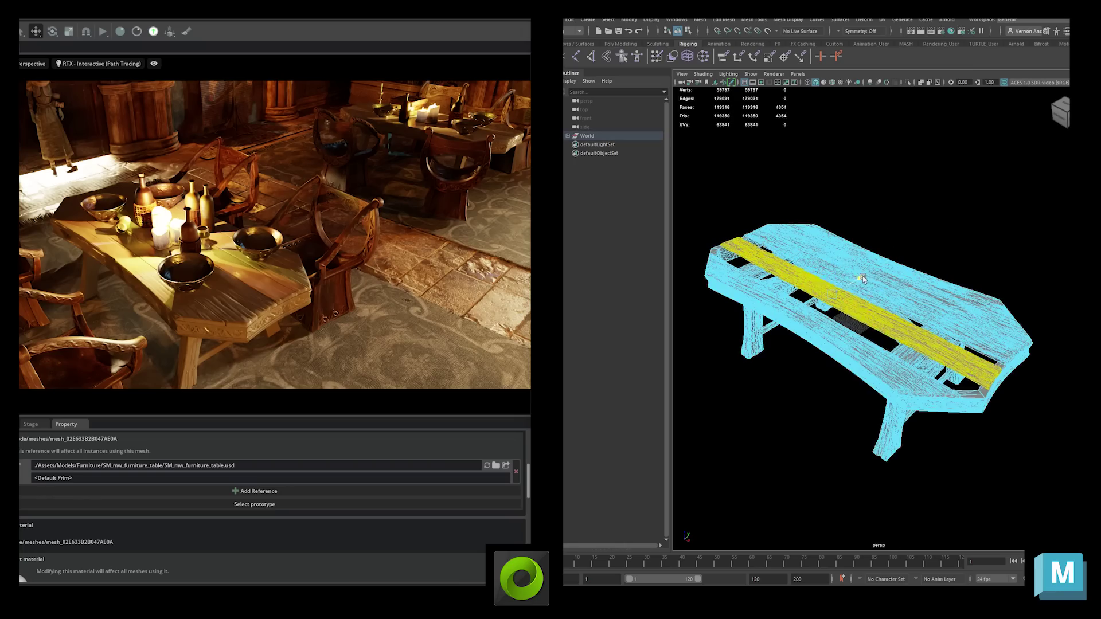
key(e)
drag(860, 283, 853, 280)
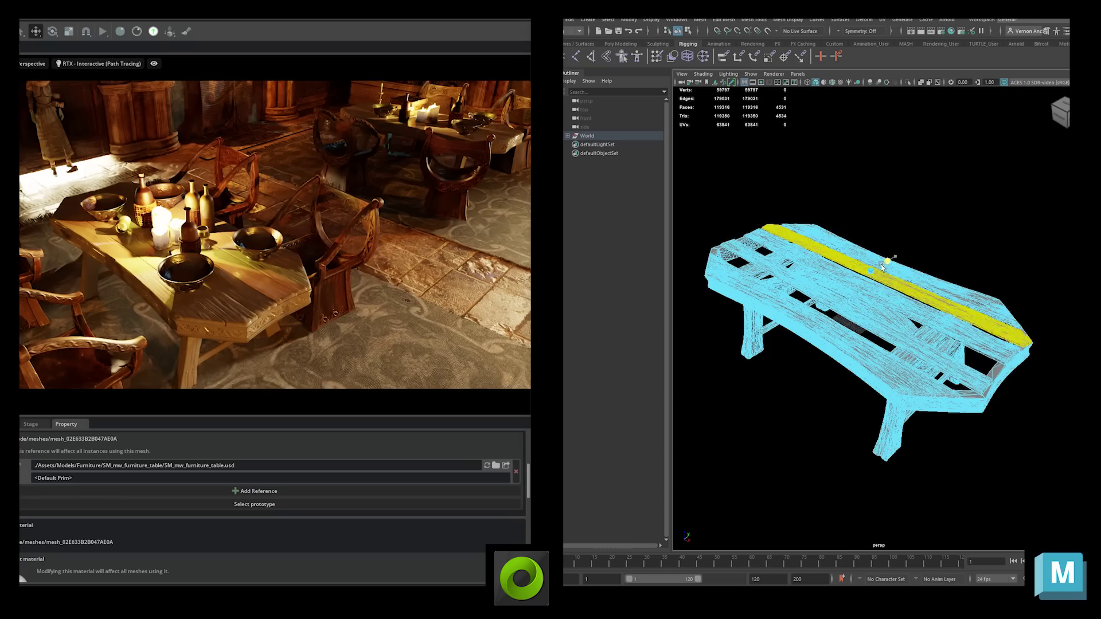
key(e)
drag(892, 307, 866, 302)
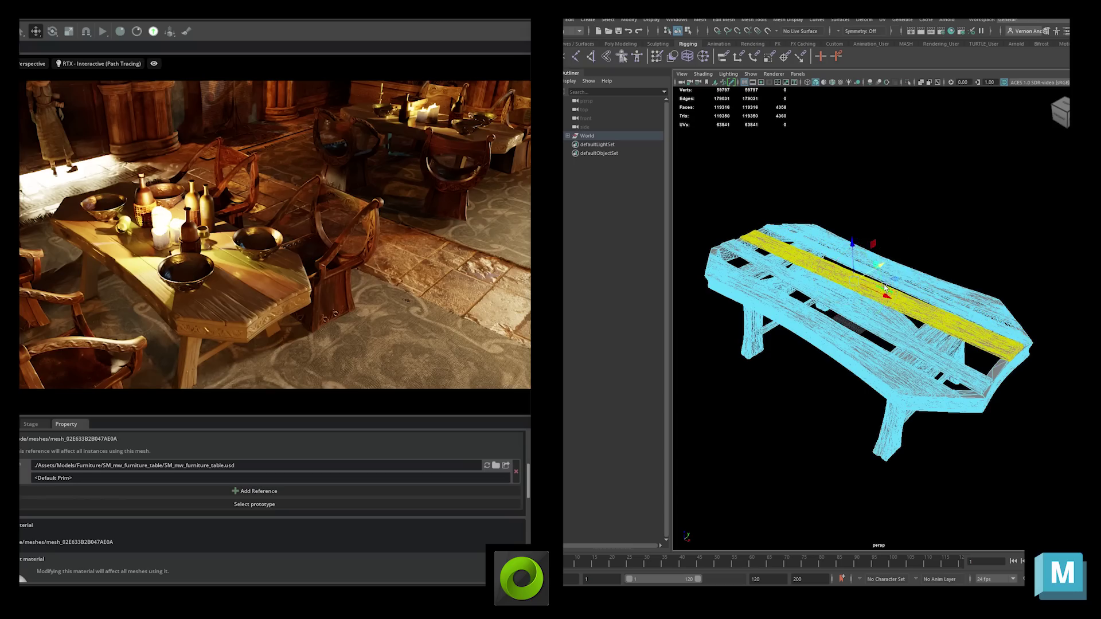
key(F8)
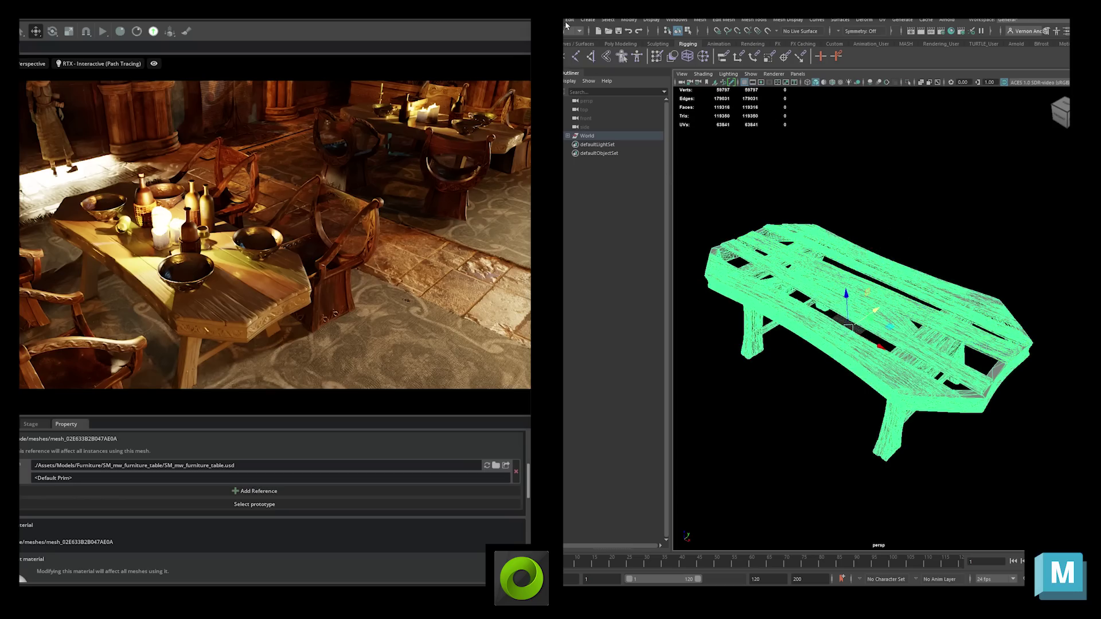
click(487, 466)
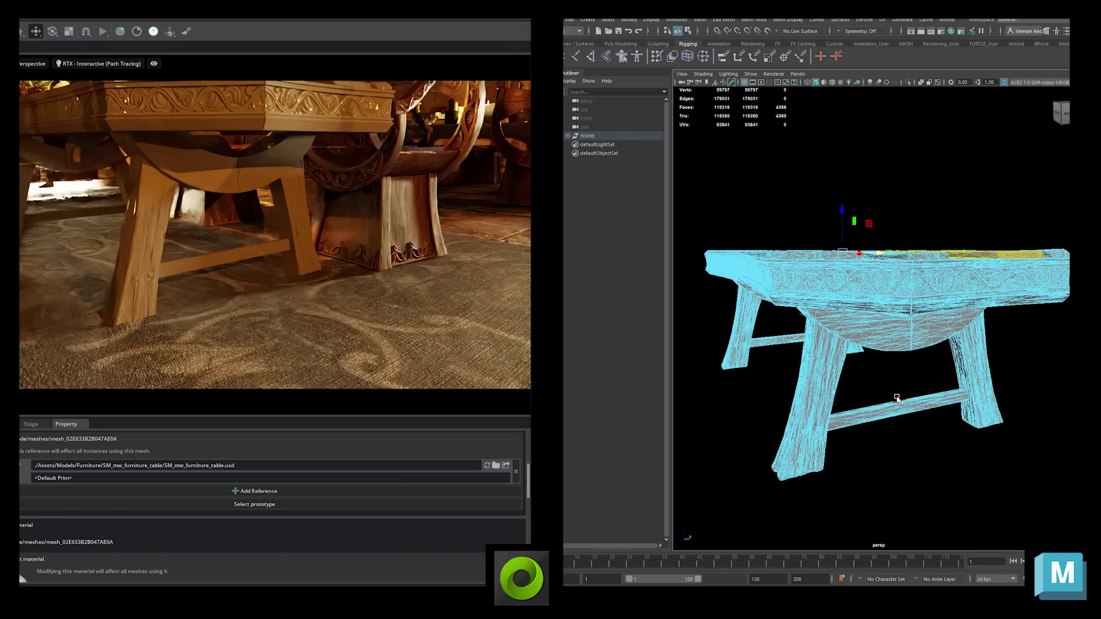
- Rotate the lower stretcher's faces to bend it into a curve, then refresh the table reference
click(895, 410)
key(e)
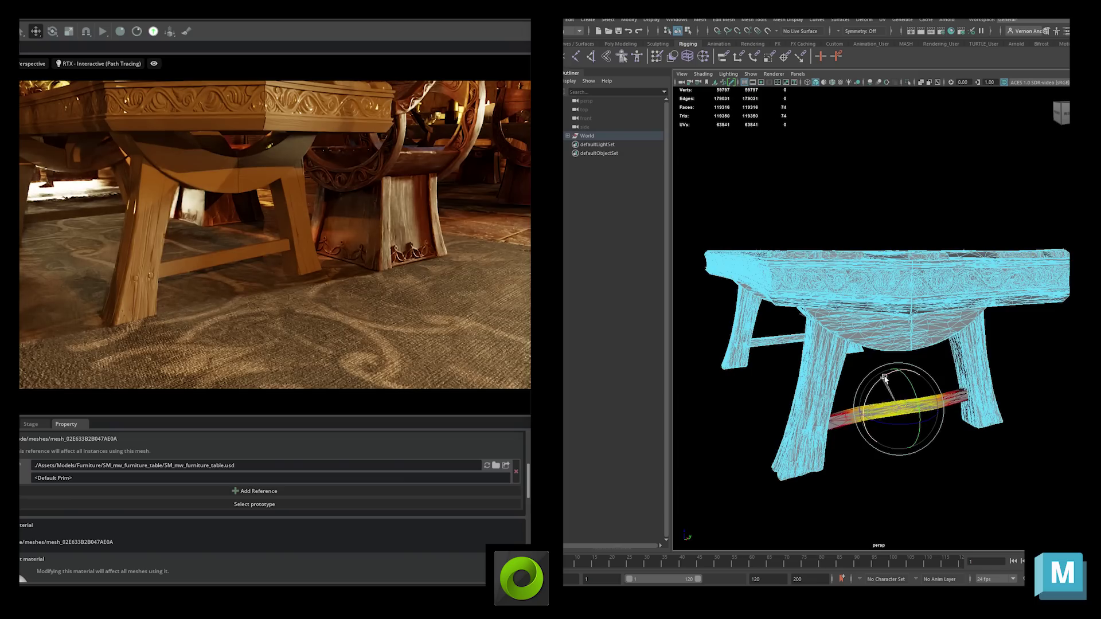
drag(885, 378, 900, 360)
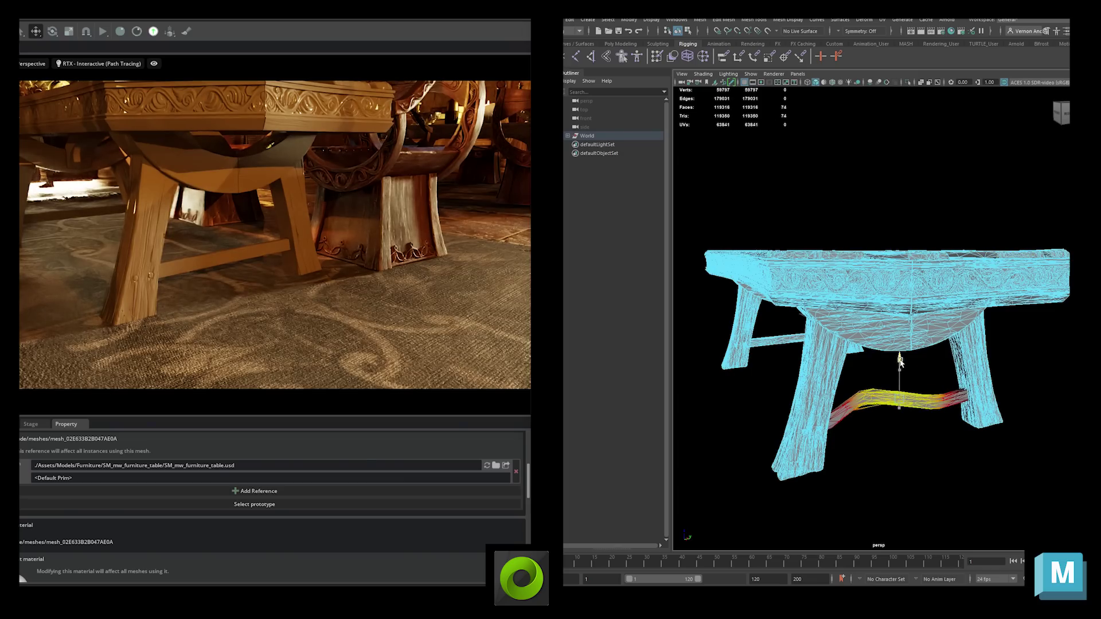
double_click(830, 411)
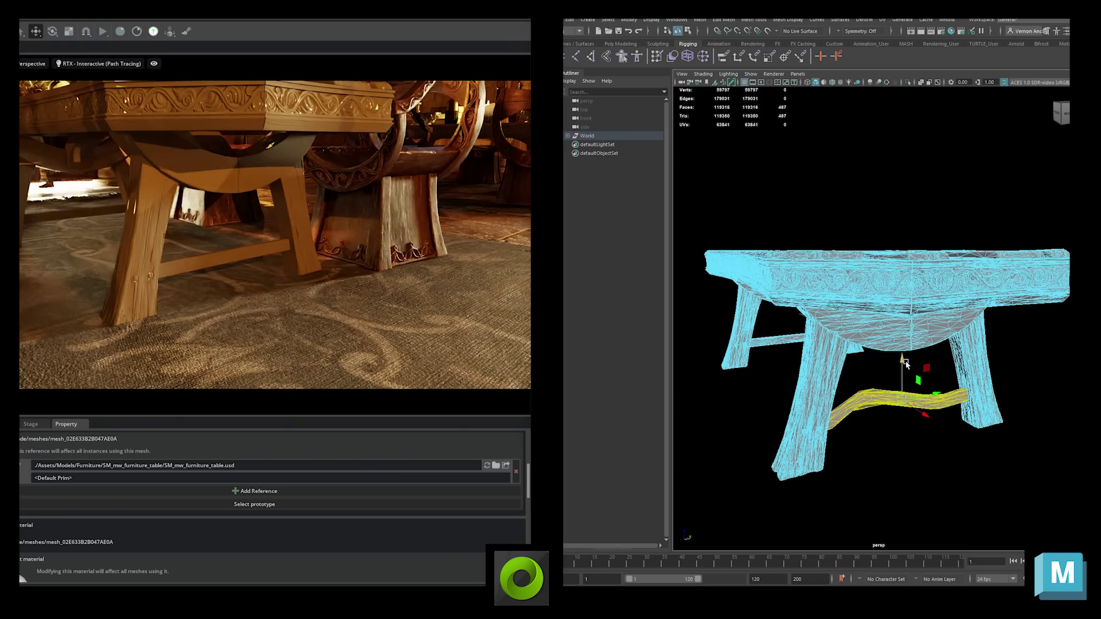
key(e)
drag(897, 366, 872, 370)
key(w)
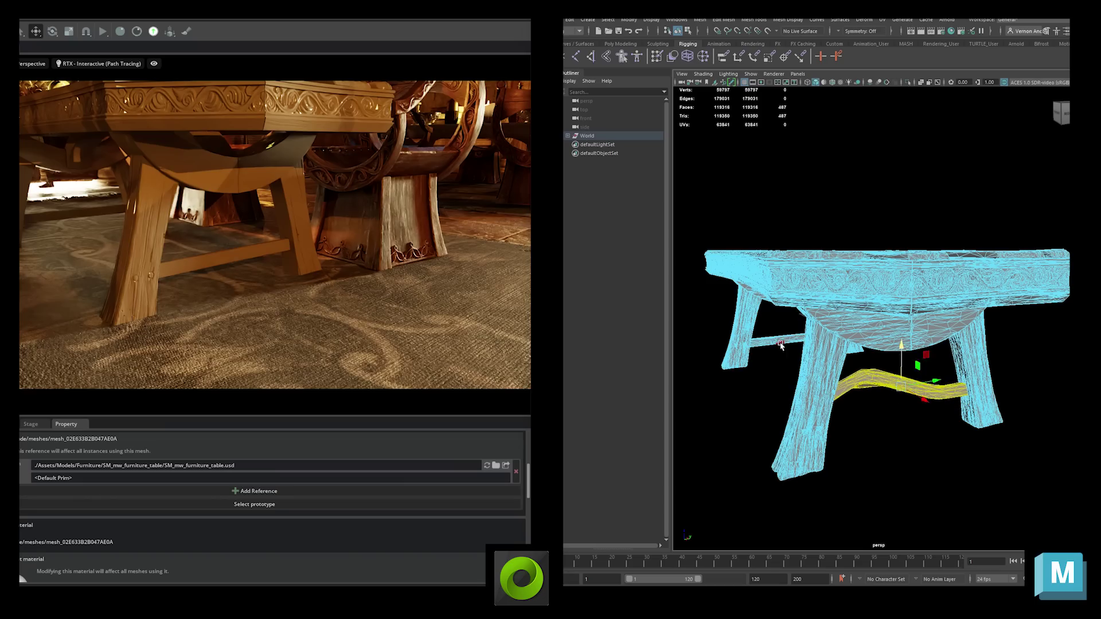
key(F8)
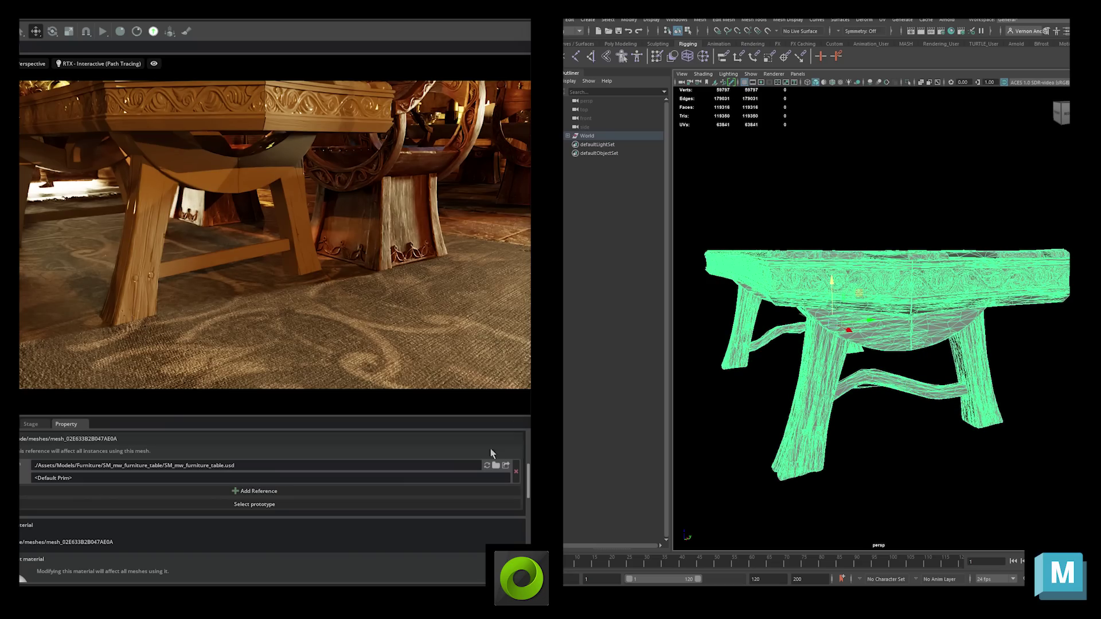
click(488, 466)
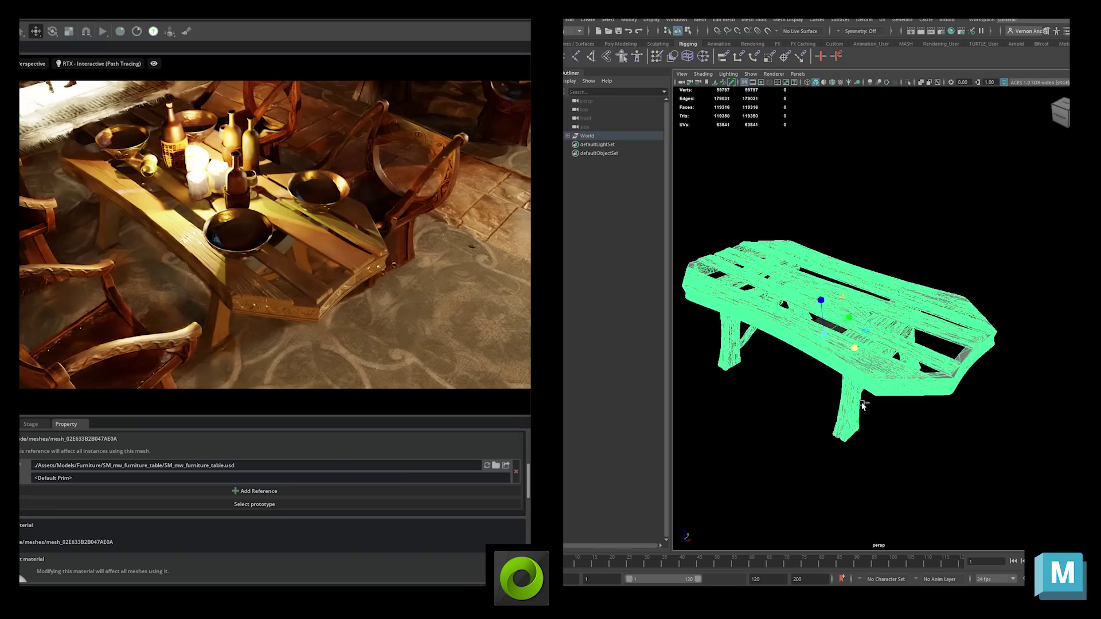
- Undo the earlier tabletop edits to restore the solid top, and reload the table in the render
click(906, 344)
shift+click(862, 405)
key(ctrl+z)
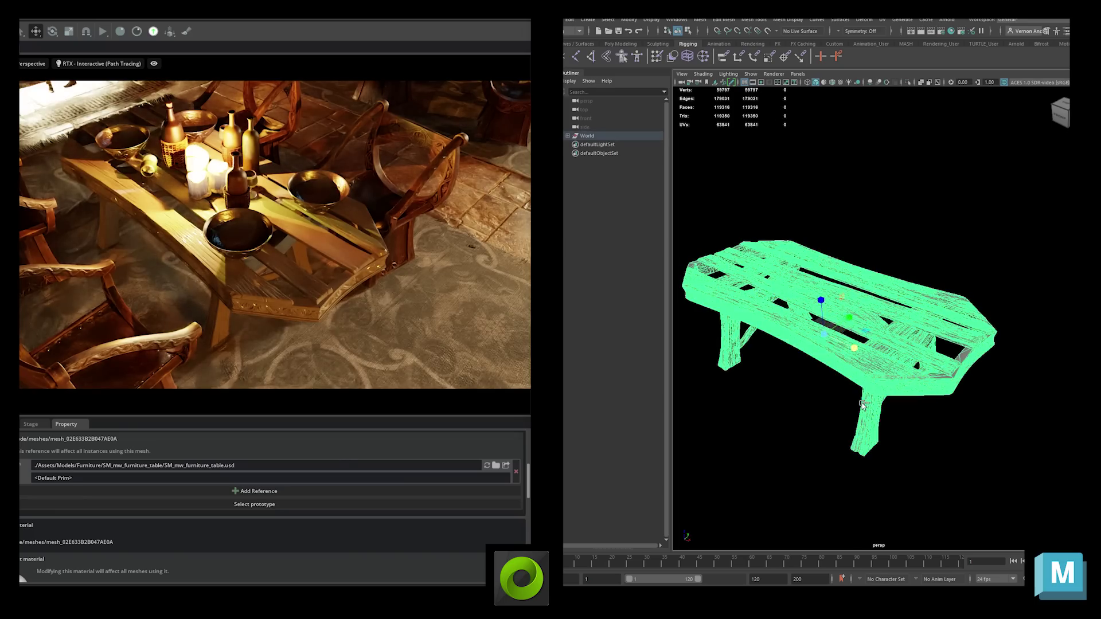
key(ctrl+z)
key(ctrl+z)
key(ctrl+z)
key(ctrl+z)
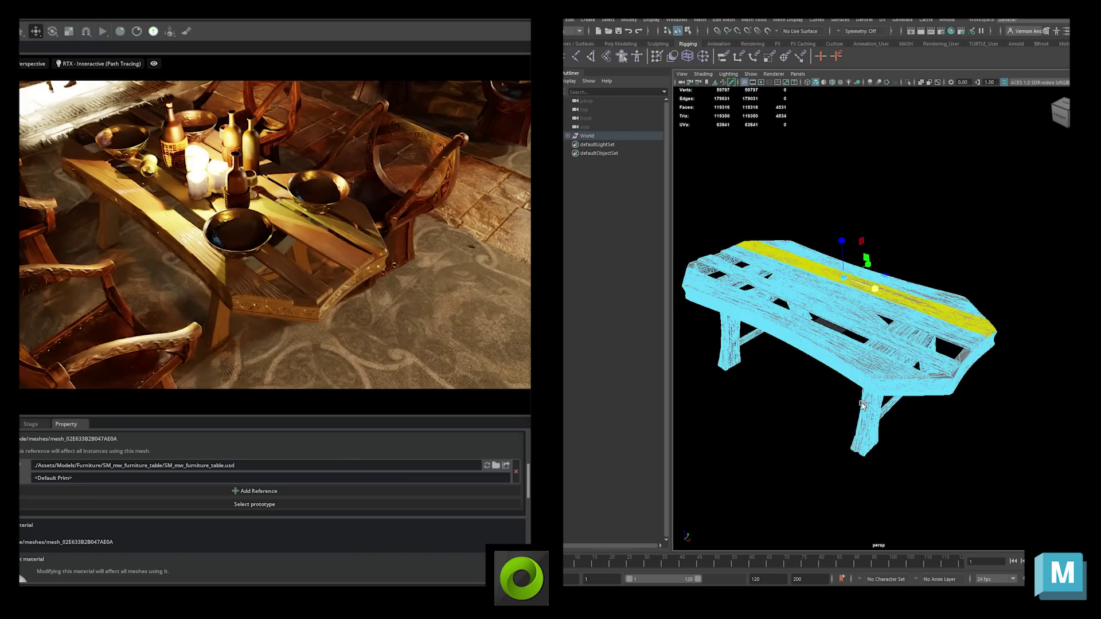
key(ctrl+z)
key(ctrl+z)
click(847, 300)
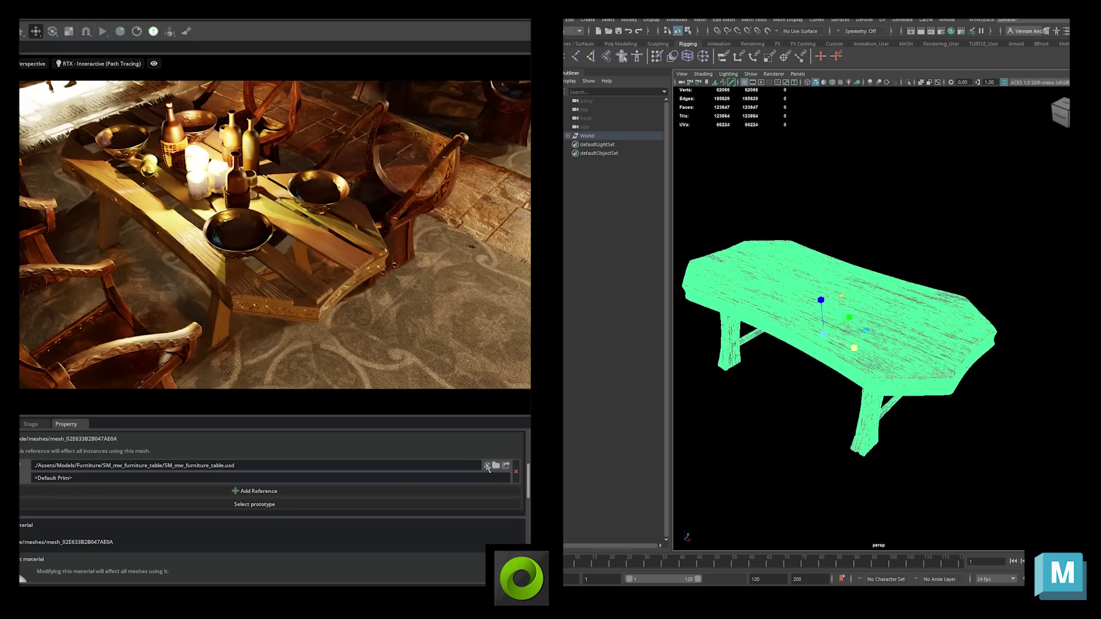
click(487, 466)
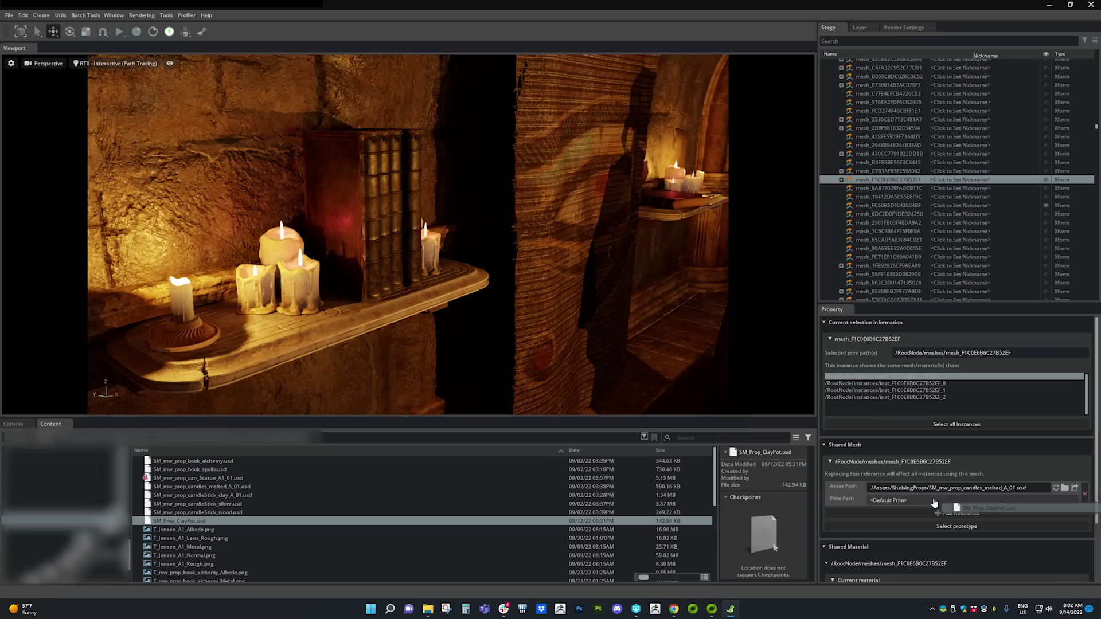
- Replace the shelf mesh with clay pot, candlestick, alchemy book and statue assets, then export the replacements layer
drag(935, 504, 941, 488)
drag(475, 505, 987, 488)
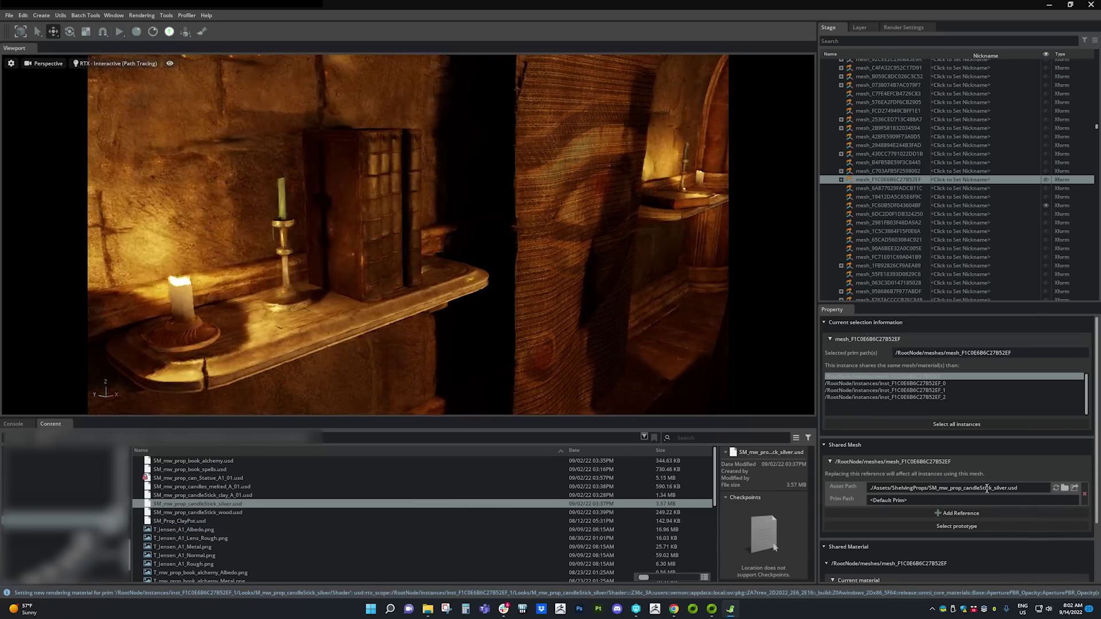
drag(193, 461, 938, 488)
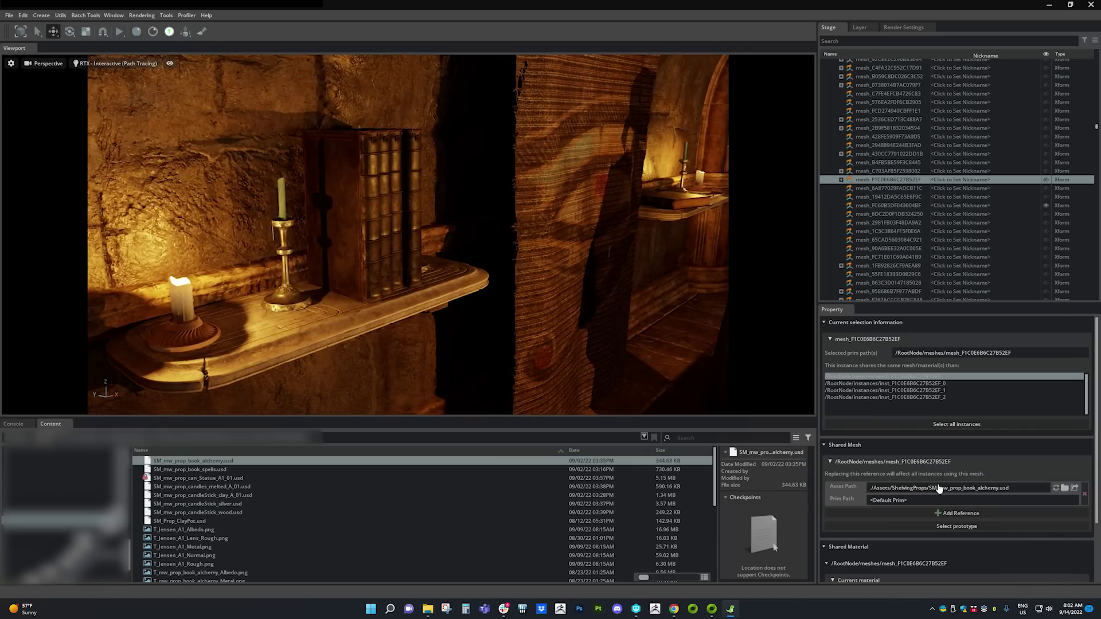
drag(195, 478, 914, 487)
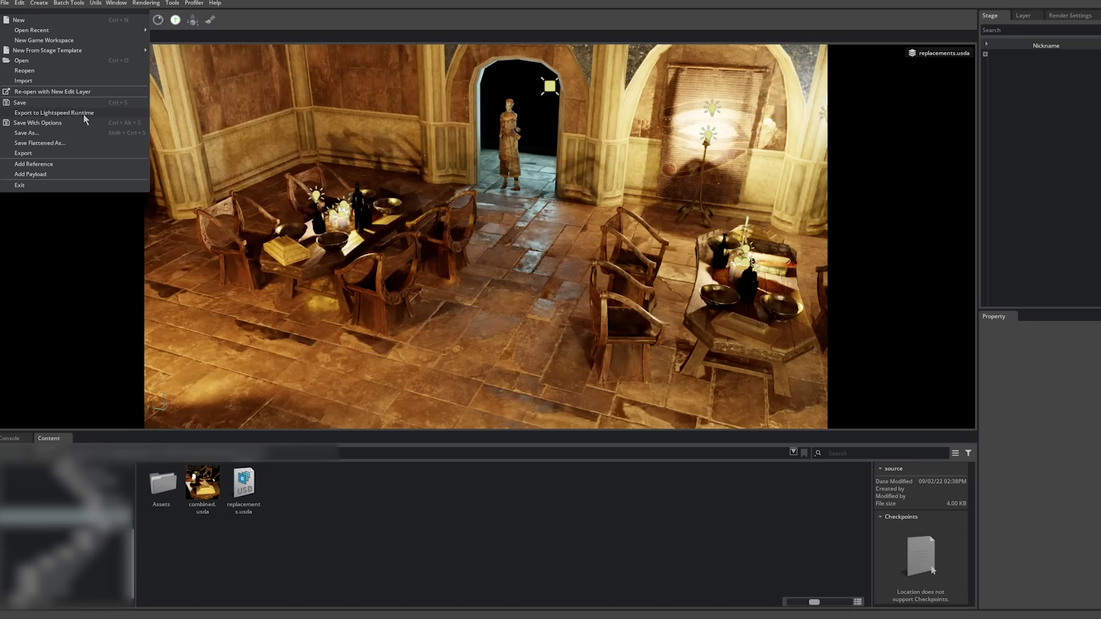
click(84, 114)
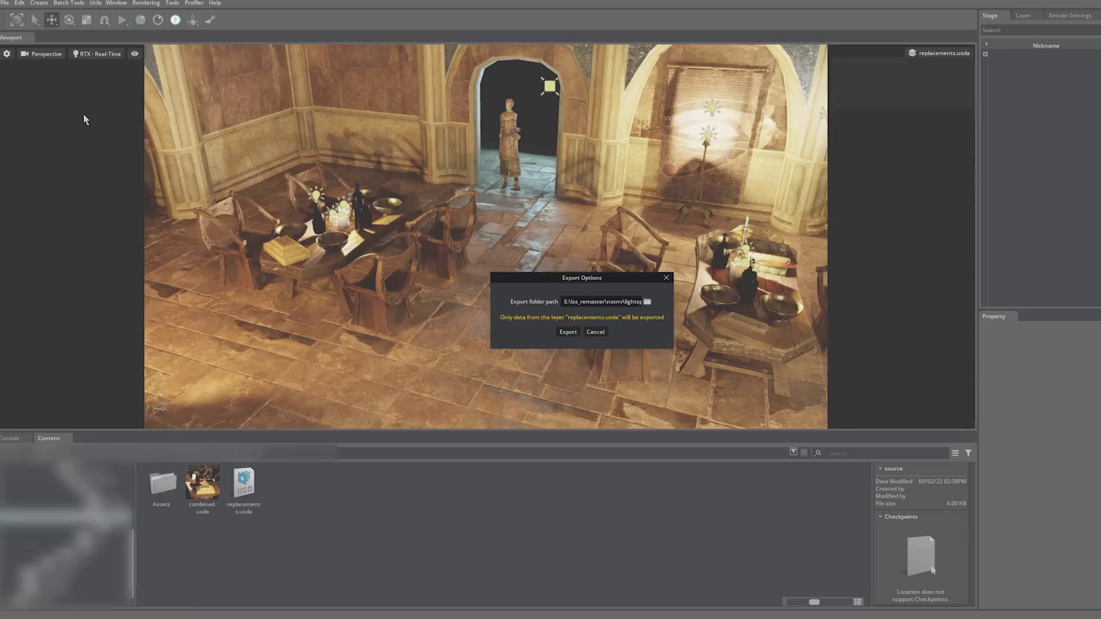
click(570, 330)
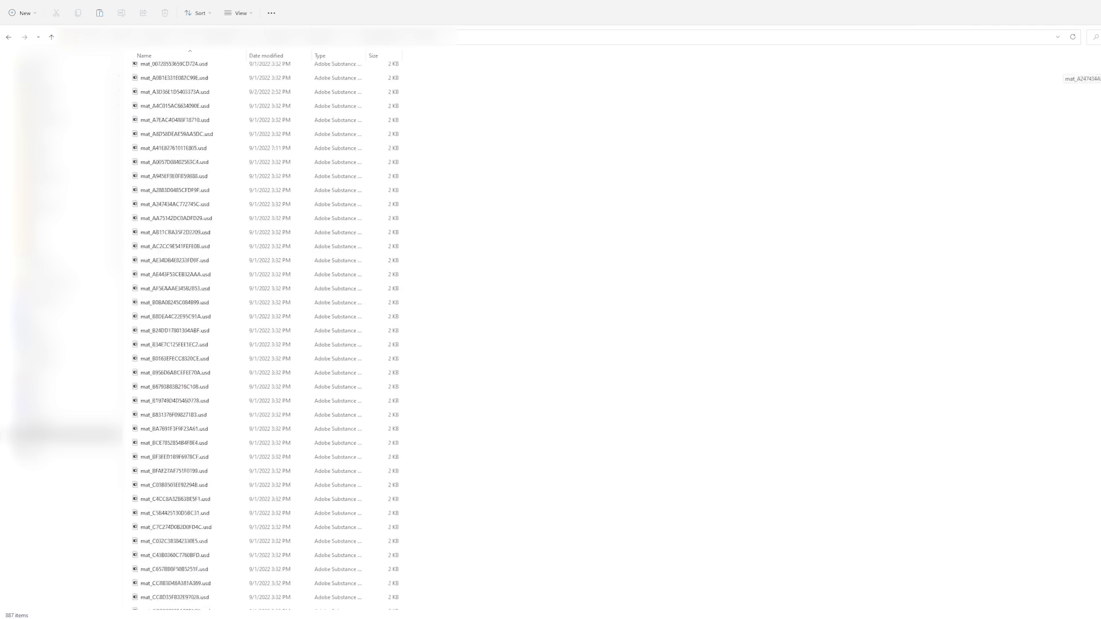
- Scroll through the exported mat_ and mesh_ USD files
scroll(267, 333, down, 15)
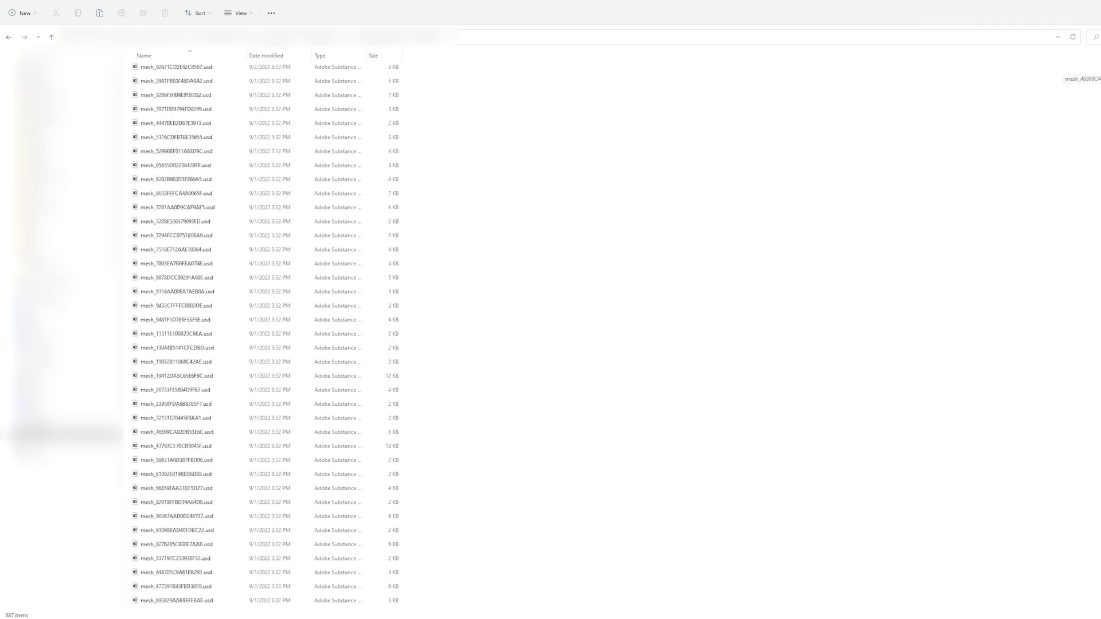
scroll(267, 336, down, 15)
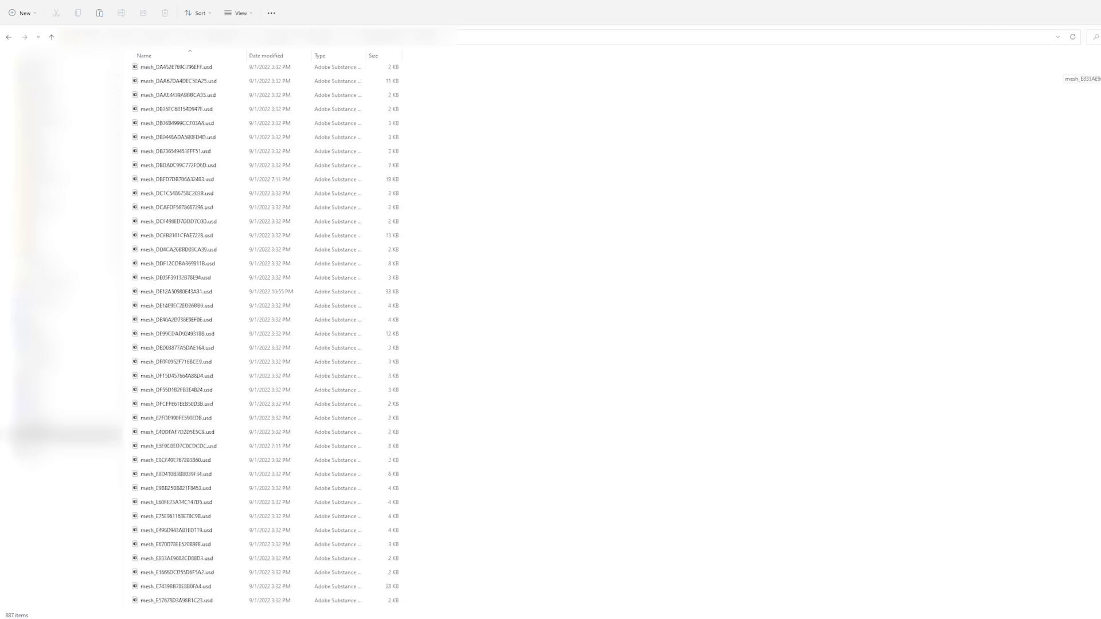
scroll(267, 335, down, 5)
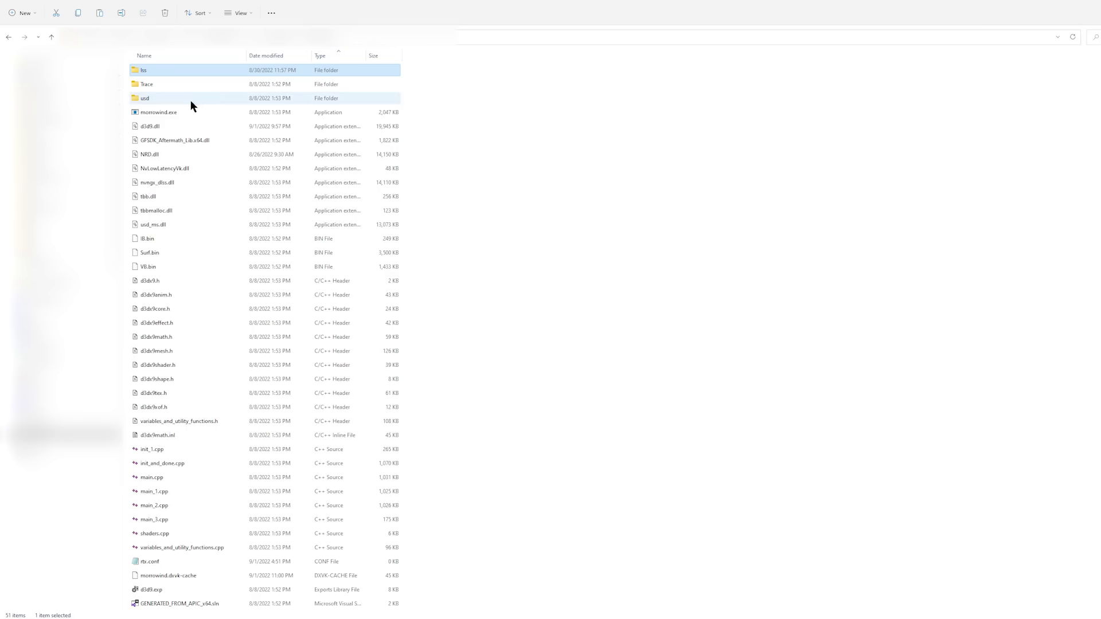
- Launch morrowind.exe to load the remastered tavern with path tracing
double_click(167, 113)
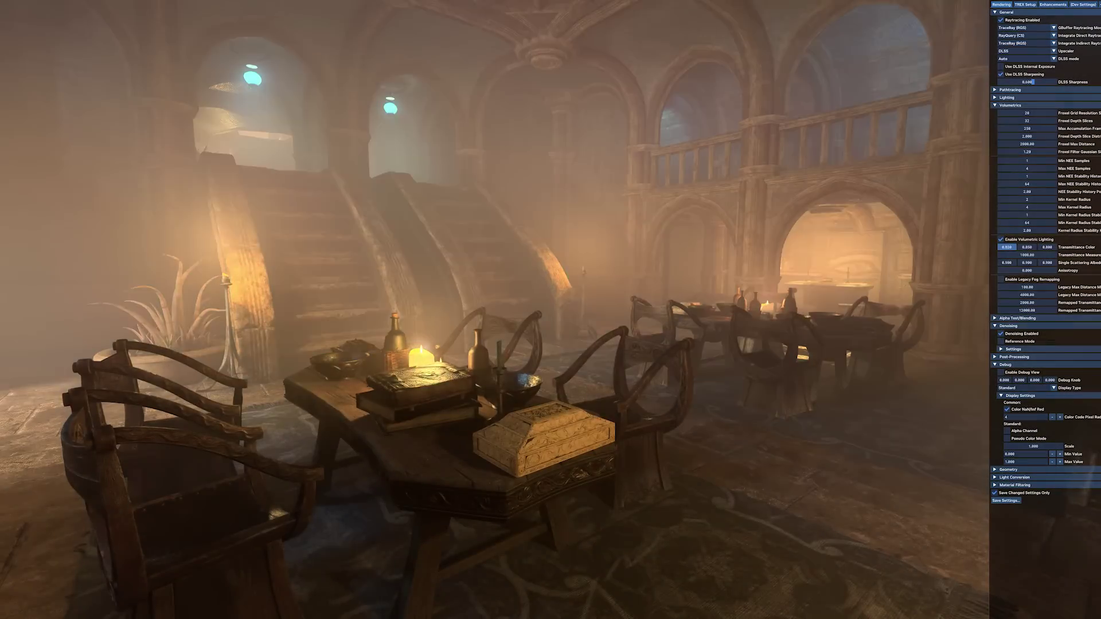
- Set fog transmittance colour to 0.830, albedo bias to 0.215 and tonemapping curve shift to 0.880
mouse_move(1027, 247)
mouse_down()
mouse_move(1038, 247)
mouse_move(1026, 247)
mouse_up()
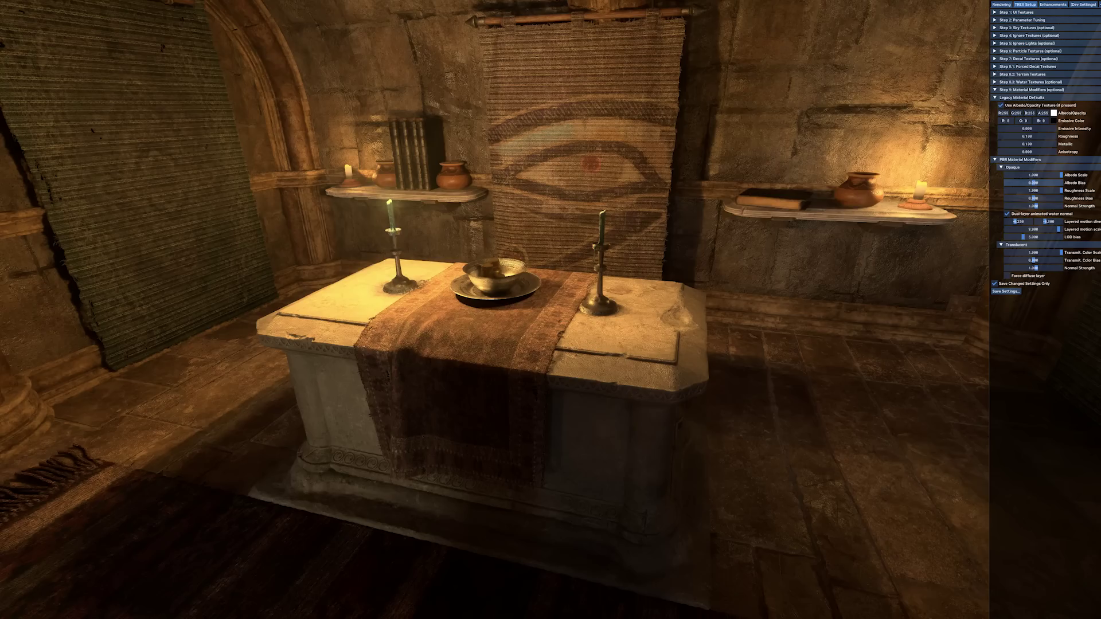
drag(1032, 183, 1060, 182)
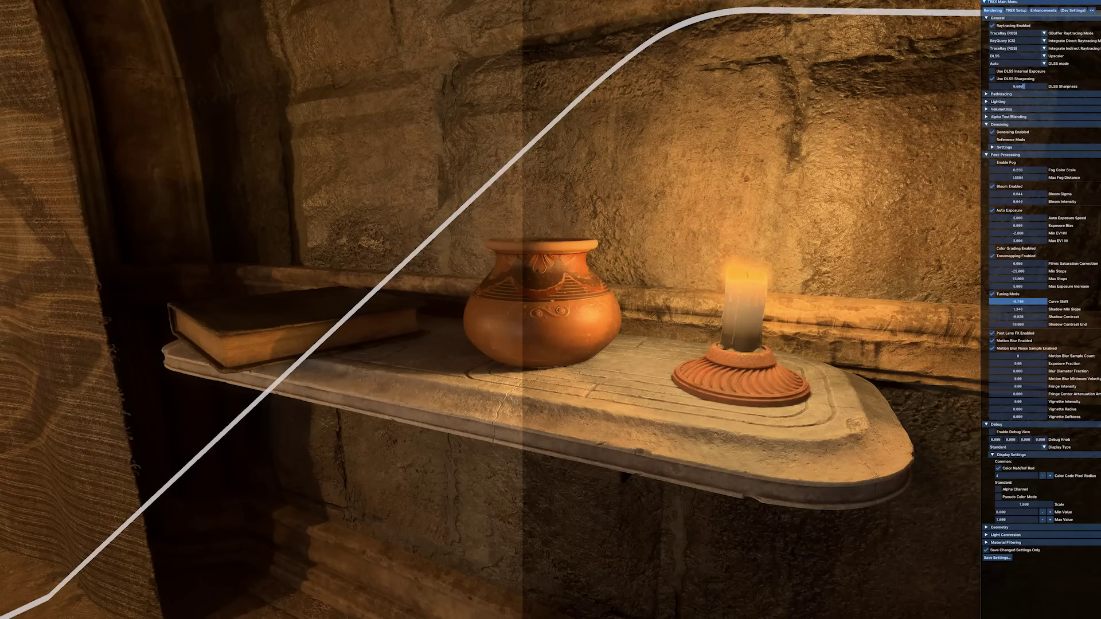
mouse_move(1009, 301)
mouse_down()
mouse_move(1031, 302)
mouse_move(1015, 302)
mouse_up()
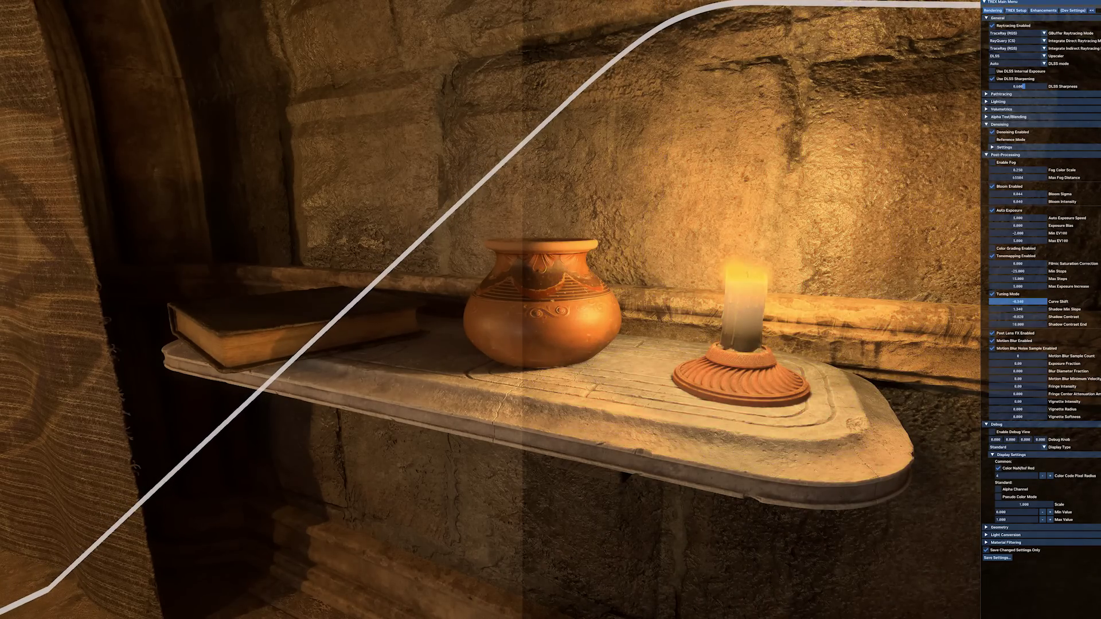